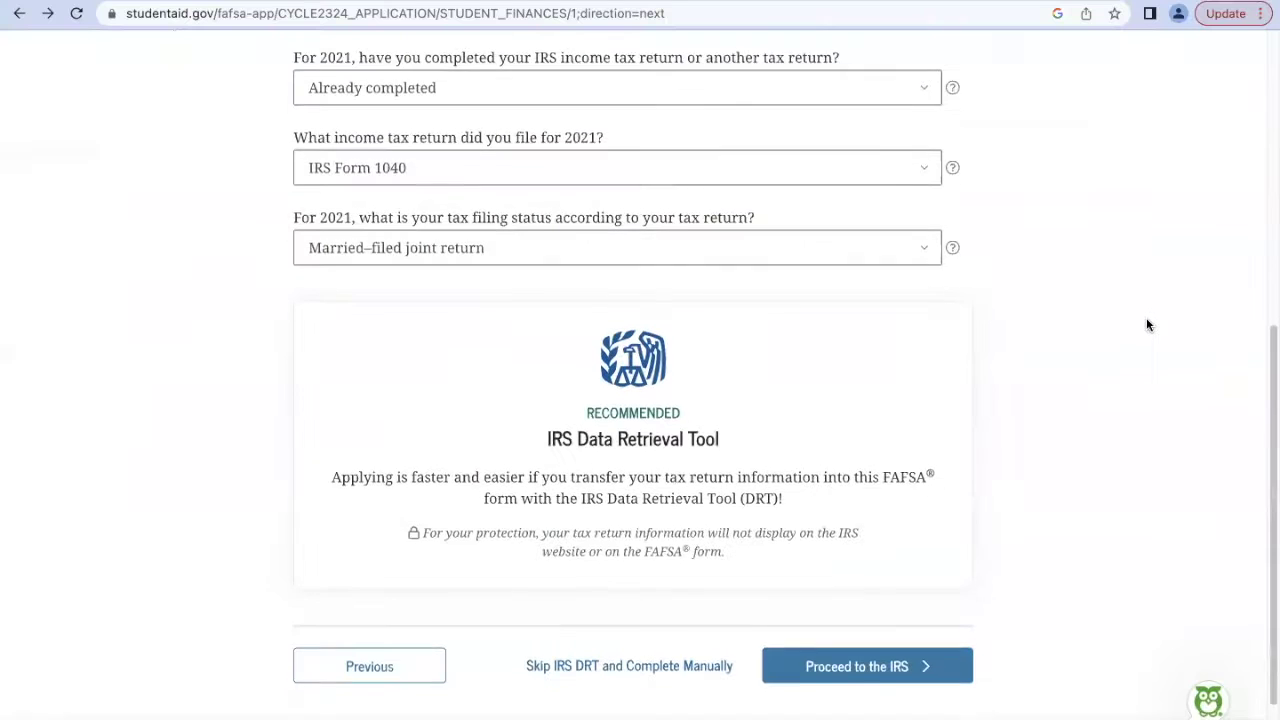
Scroll the IRS DRT transfer preview and proceed, landing on the studentaid.gov home page
scroll(1146, 317, "down", 2)
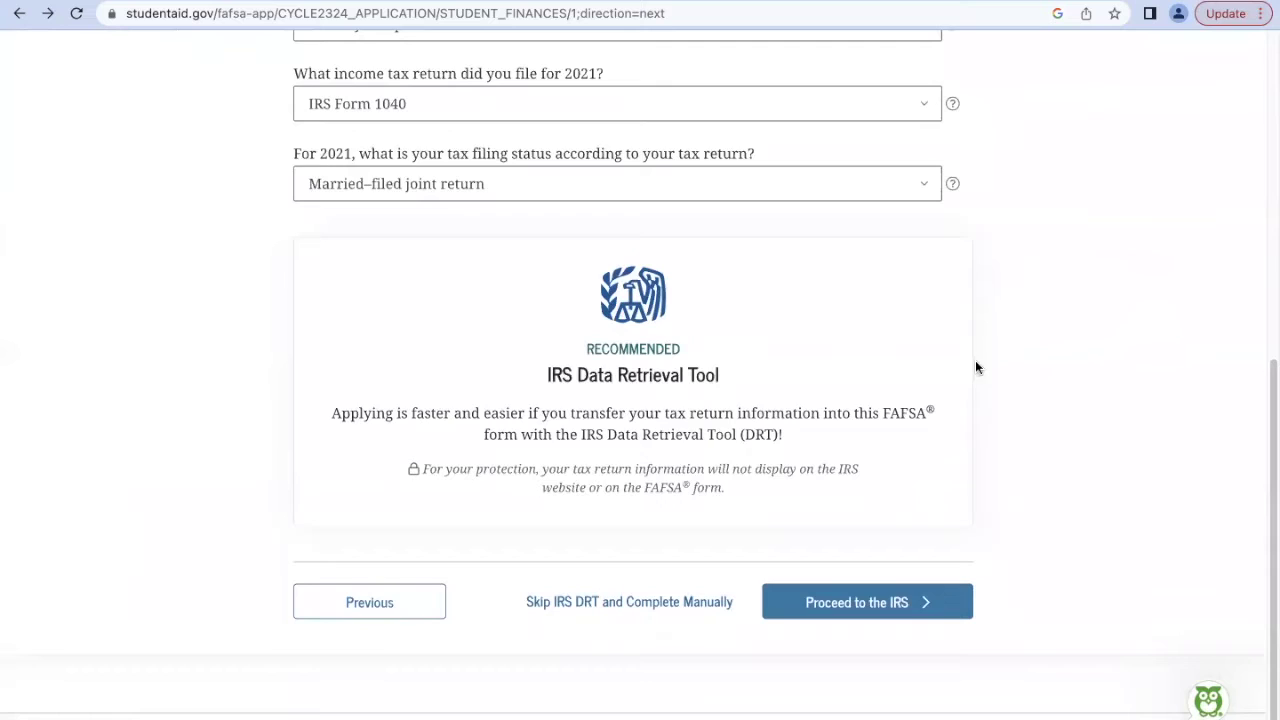
left_click(903, 598)
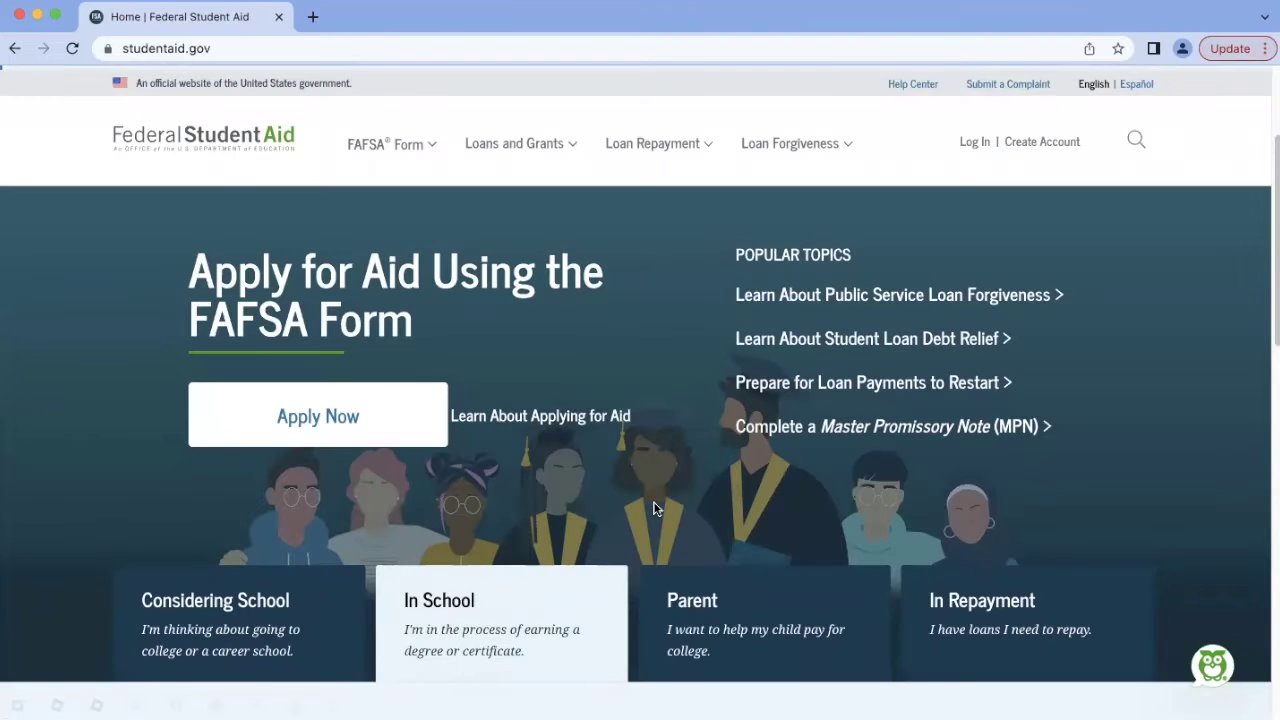
Log in as the student via Complete the FAFSA Form to reach the My FAFSA dashboard
left_click(424, 150)
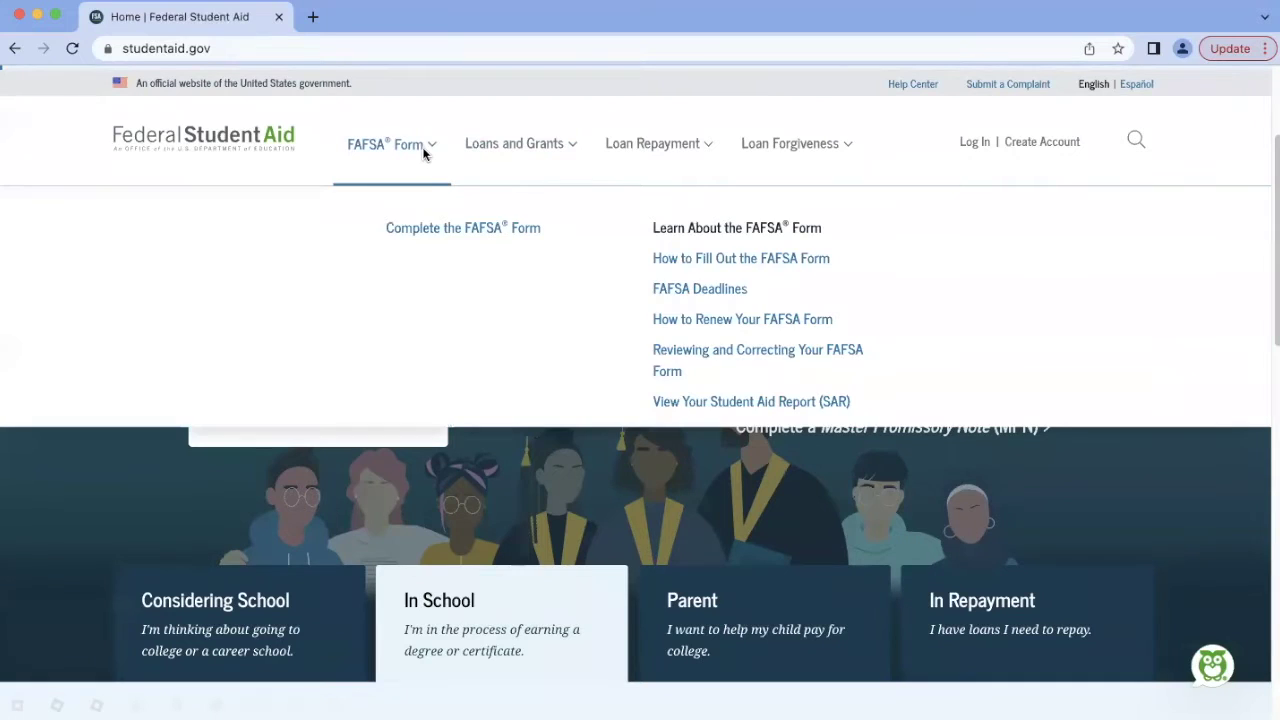
left_click(424, 236)
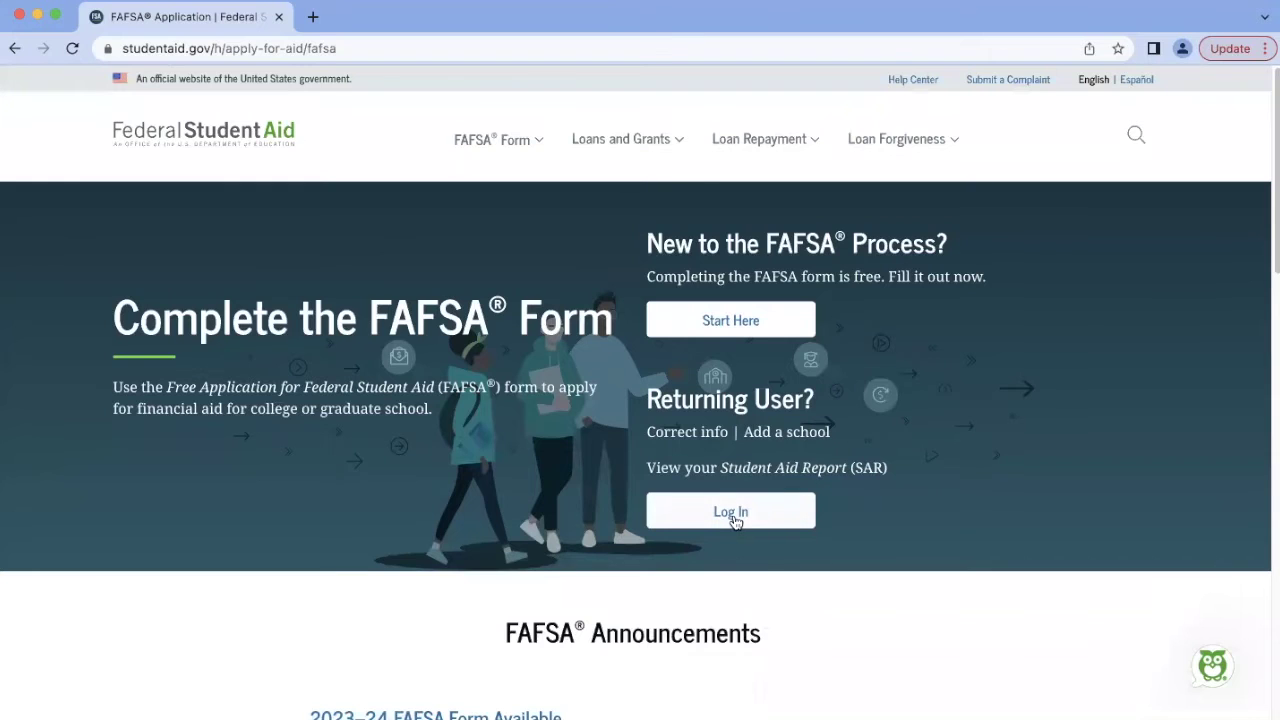
left_click(735, 516)
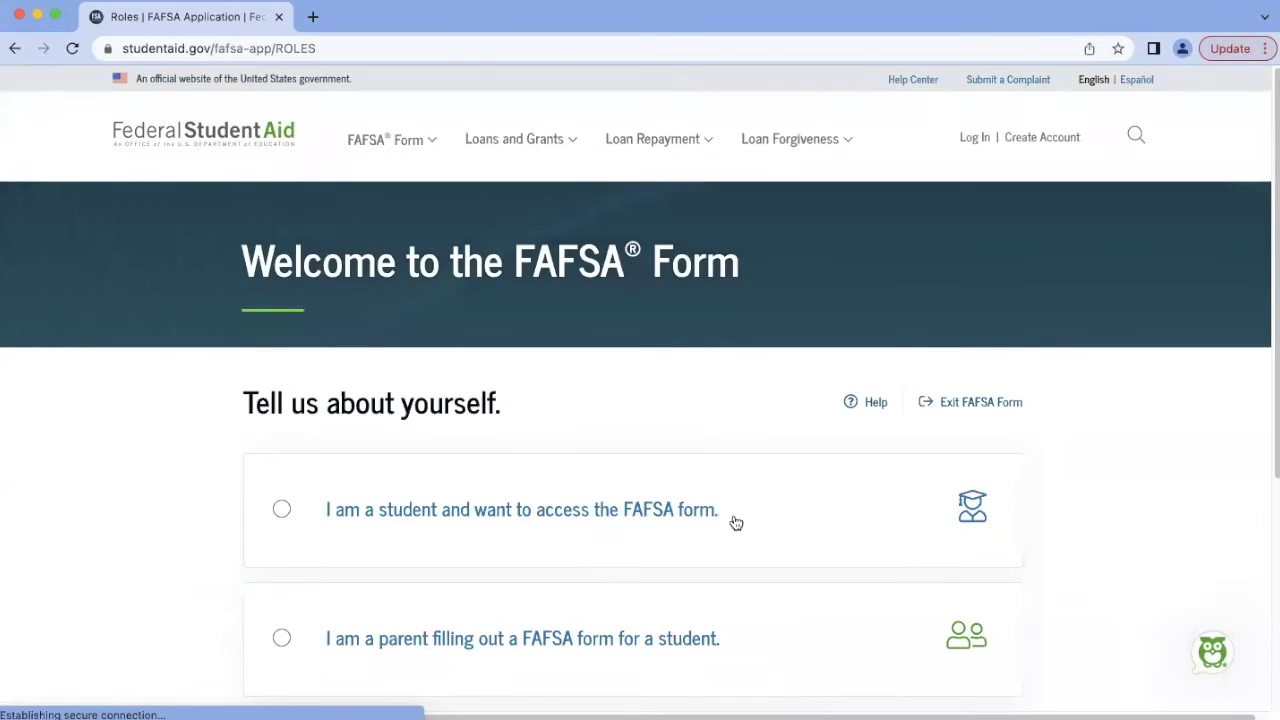
left_click(284, 511)
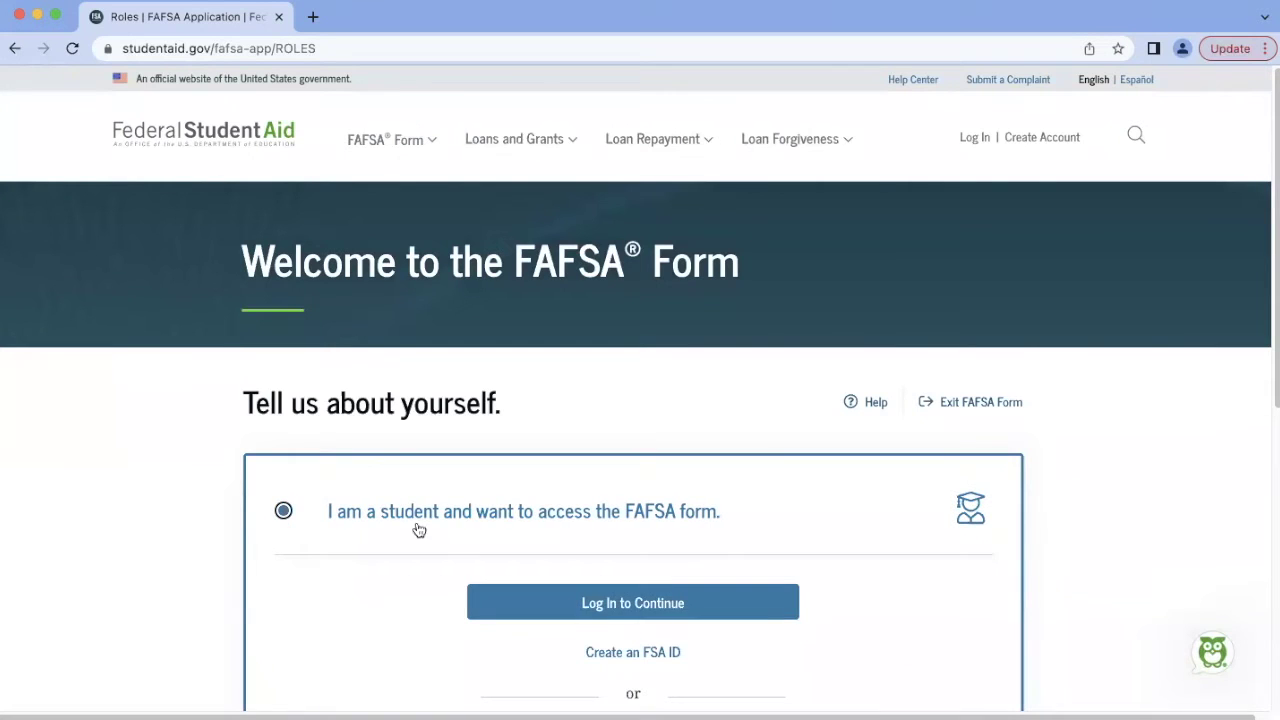
left_click(591, 609)
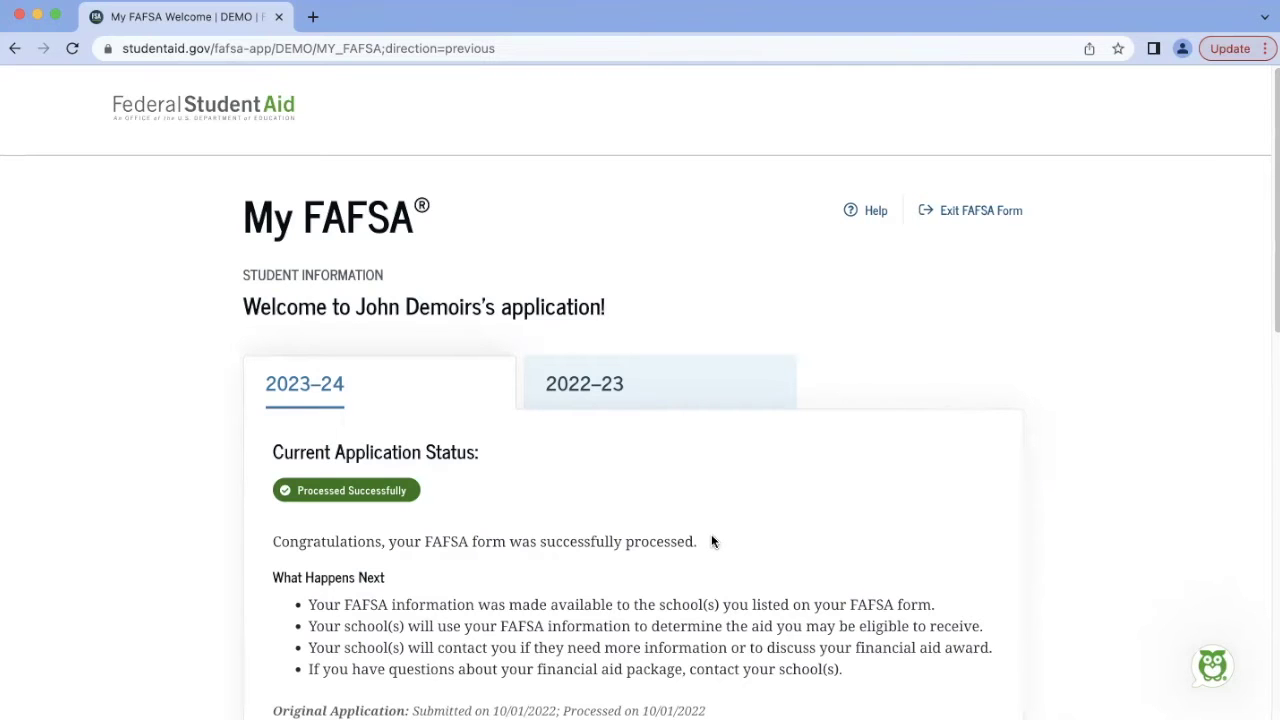
Choose Make Corrections from the 2023–24 application's additional actions
scroll(711, 541, "down", 5)
scroll(711, 541, "down", 7)
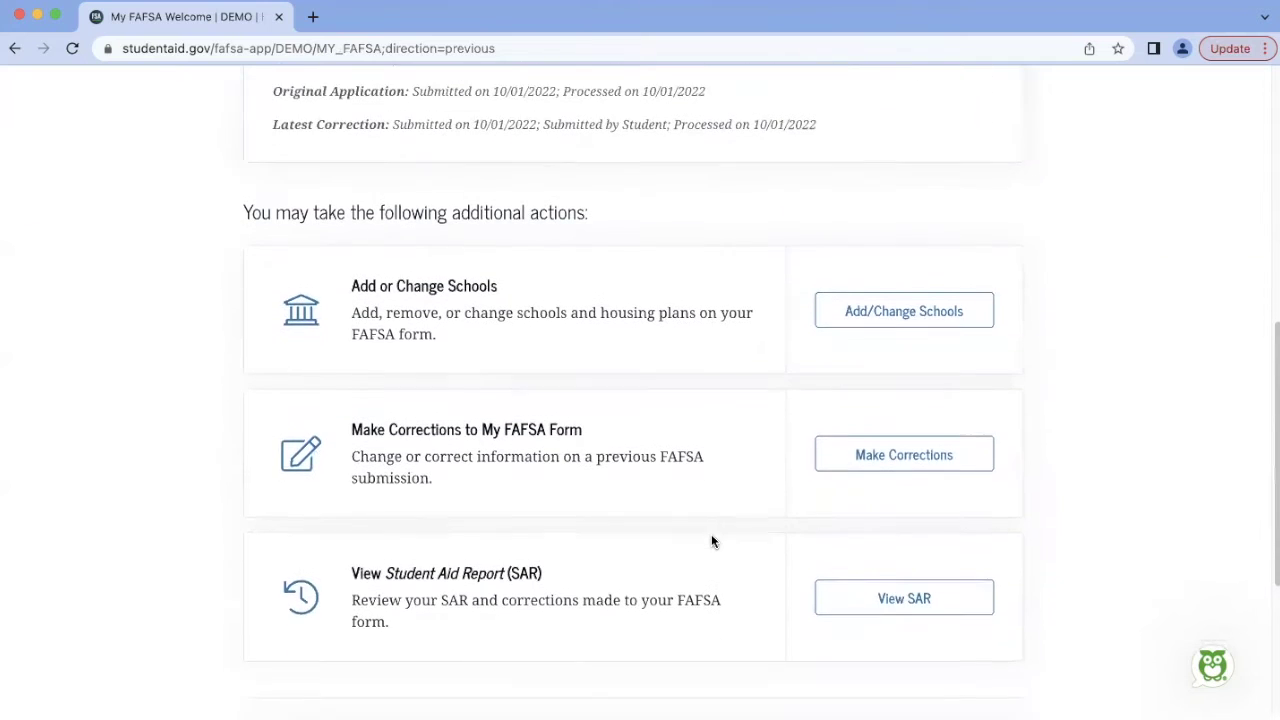
scroll(711, 541, "down", 1)
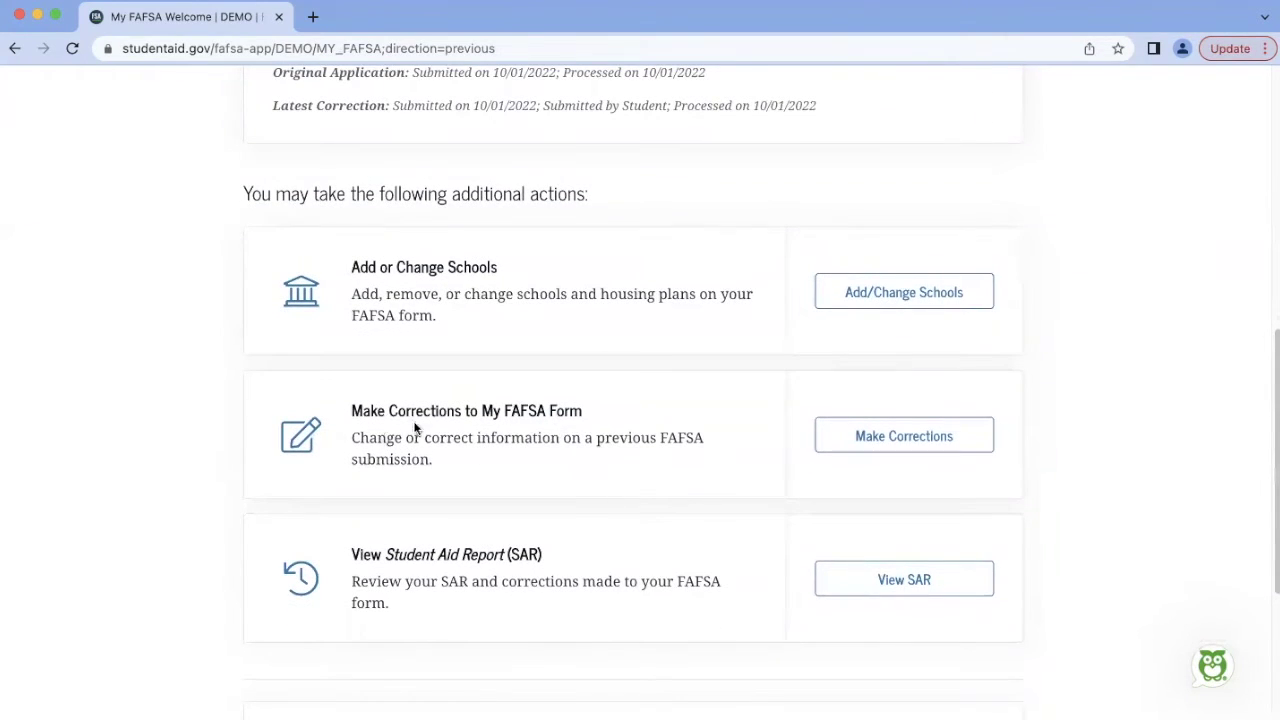
left_click(876, 449)
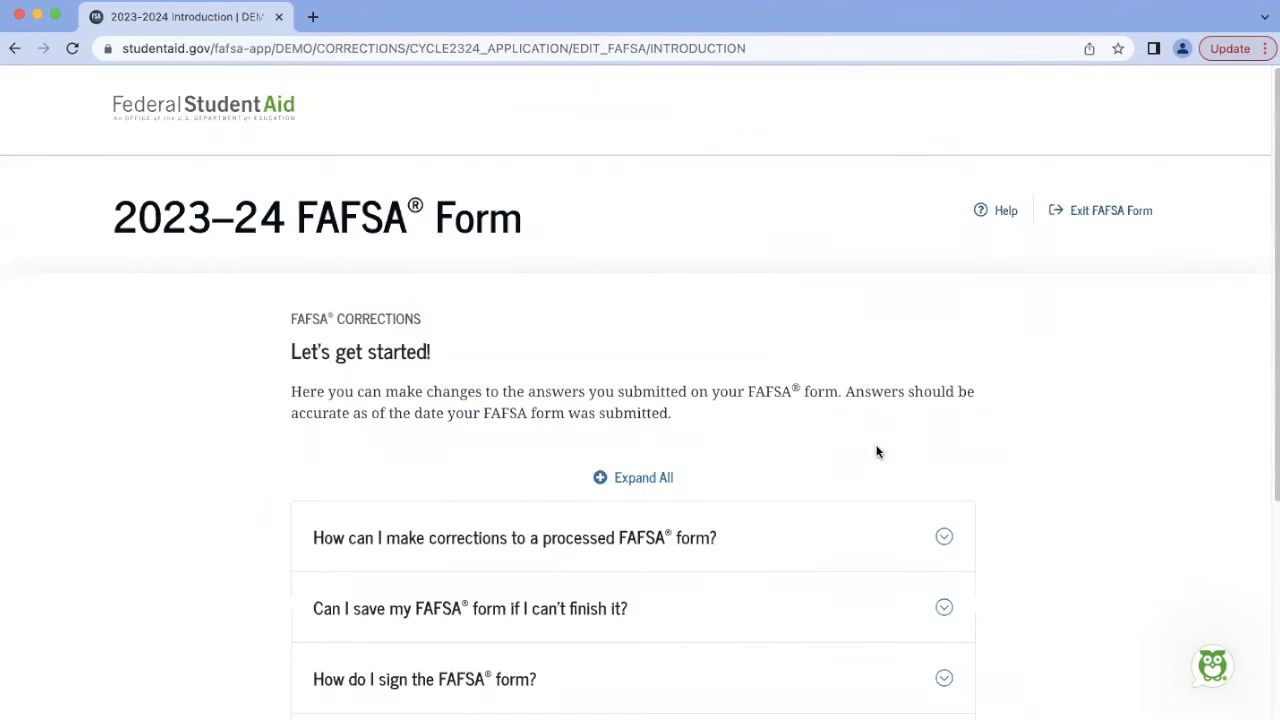
Continue past the introduction and create a save key, entering it twice to confirm
scroll(1063, 502, "down", 5)
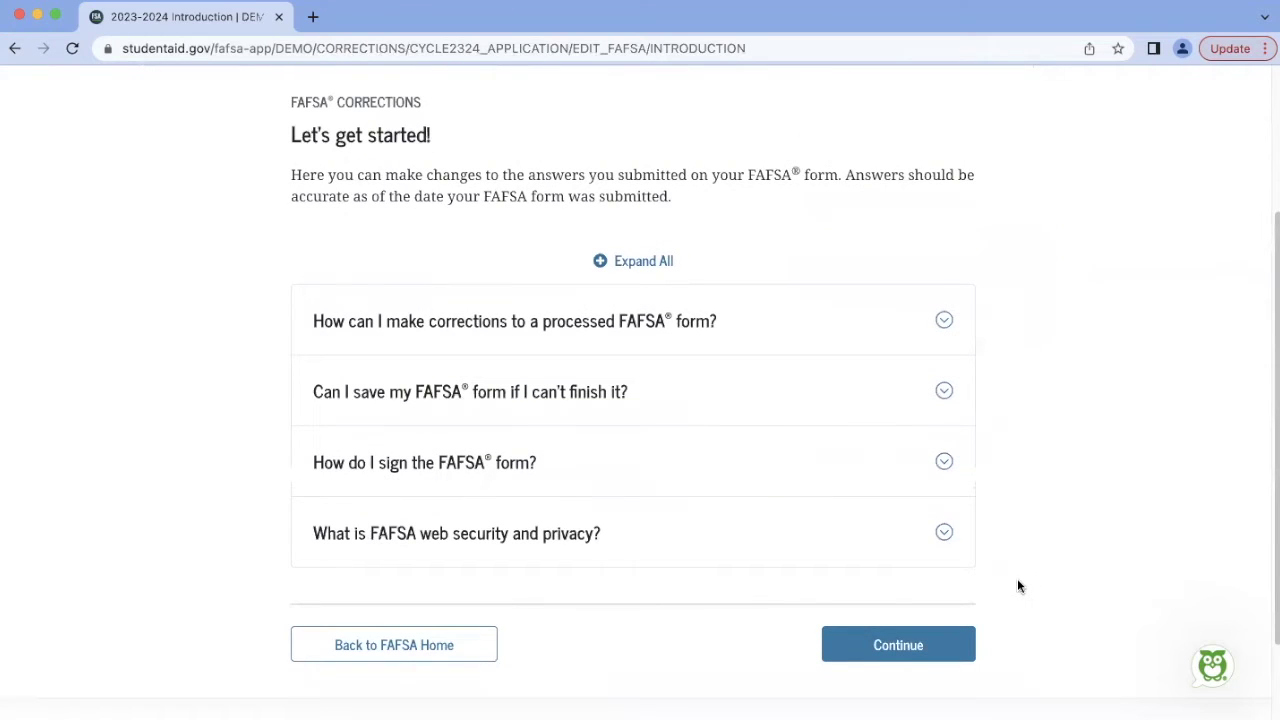
left_click(949, 645)
left_click(385, 495)
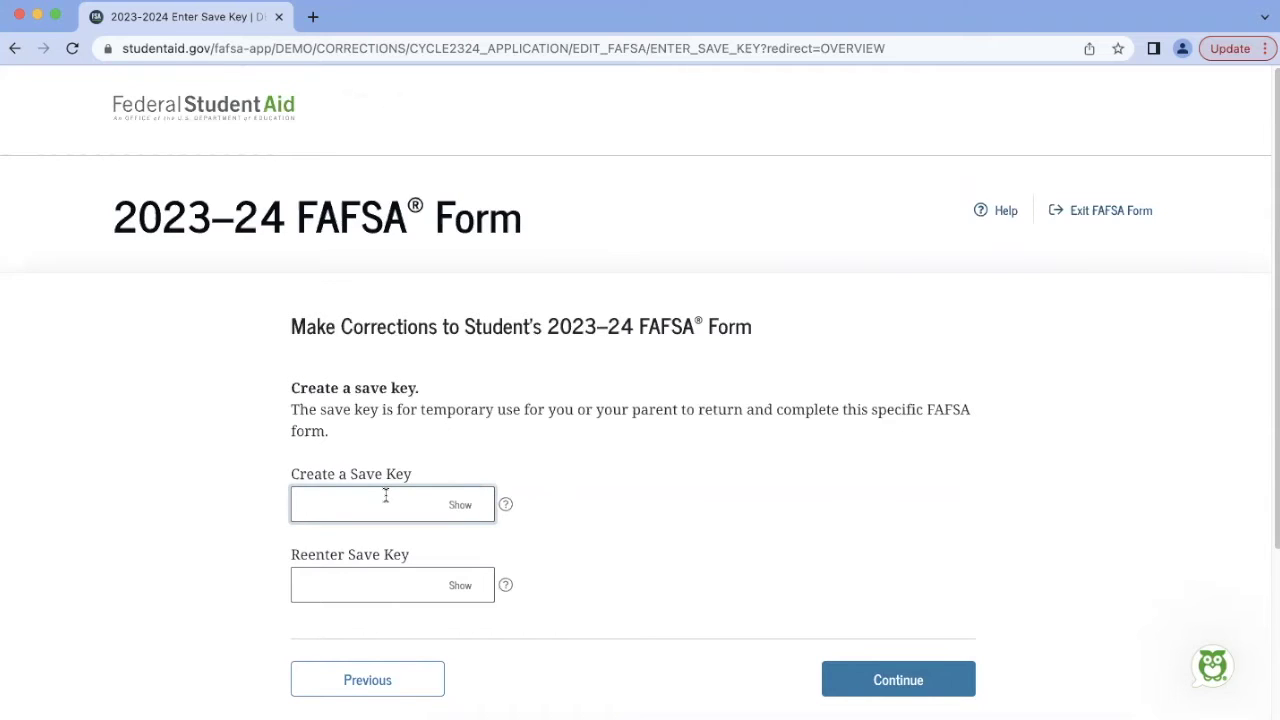
type("••••")
left_click(383, 580)
type("••••")
left_click(894, 680)
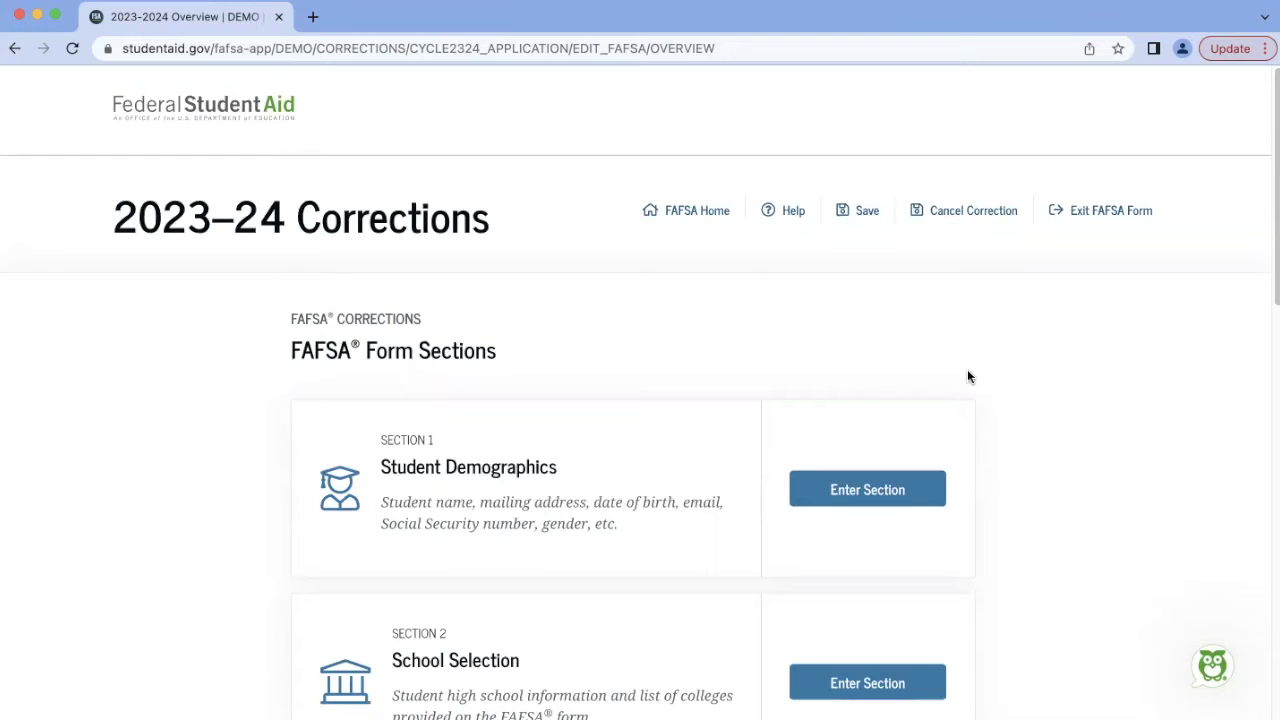
Scroll the Corrections overview down to Section 6, Student Financials
scroll(967, 376, "down", 4)
scroll(967, 376, "down", 6)
scroll(967, 376, "down", 6)
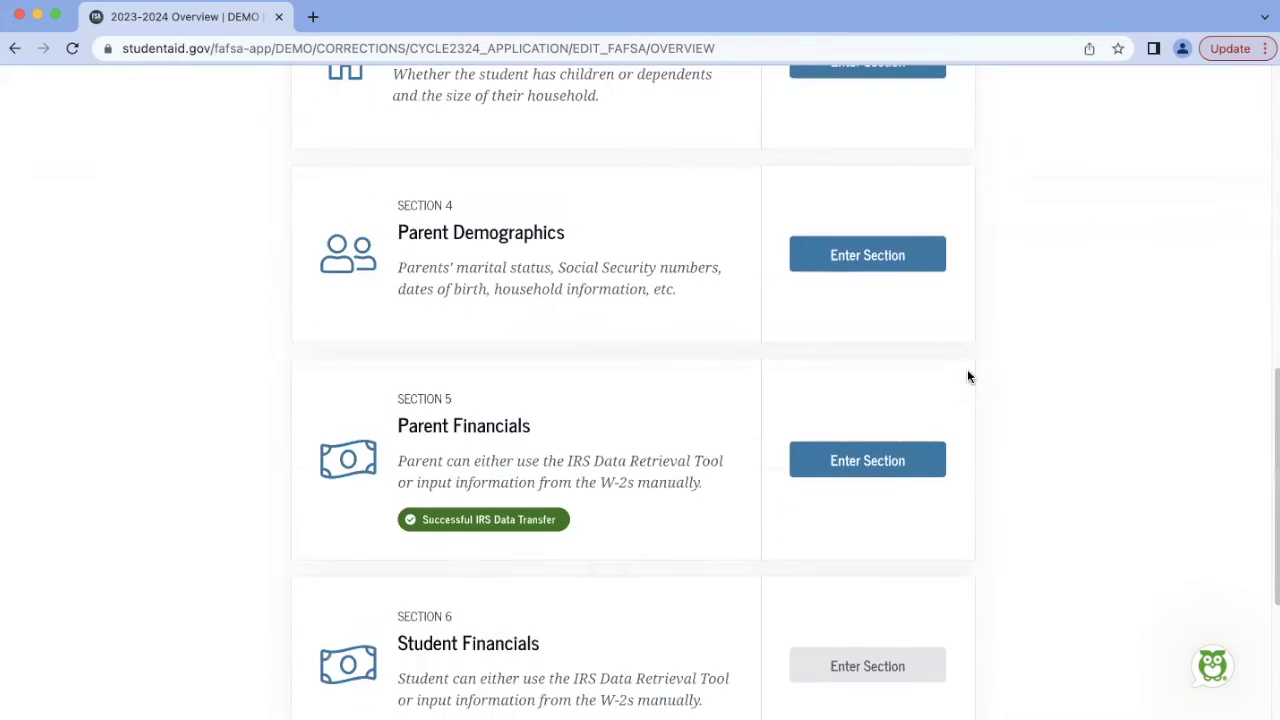
scroll(967, 376, "down", 3)
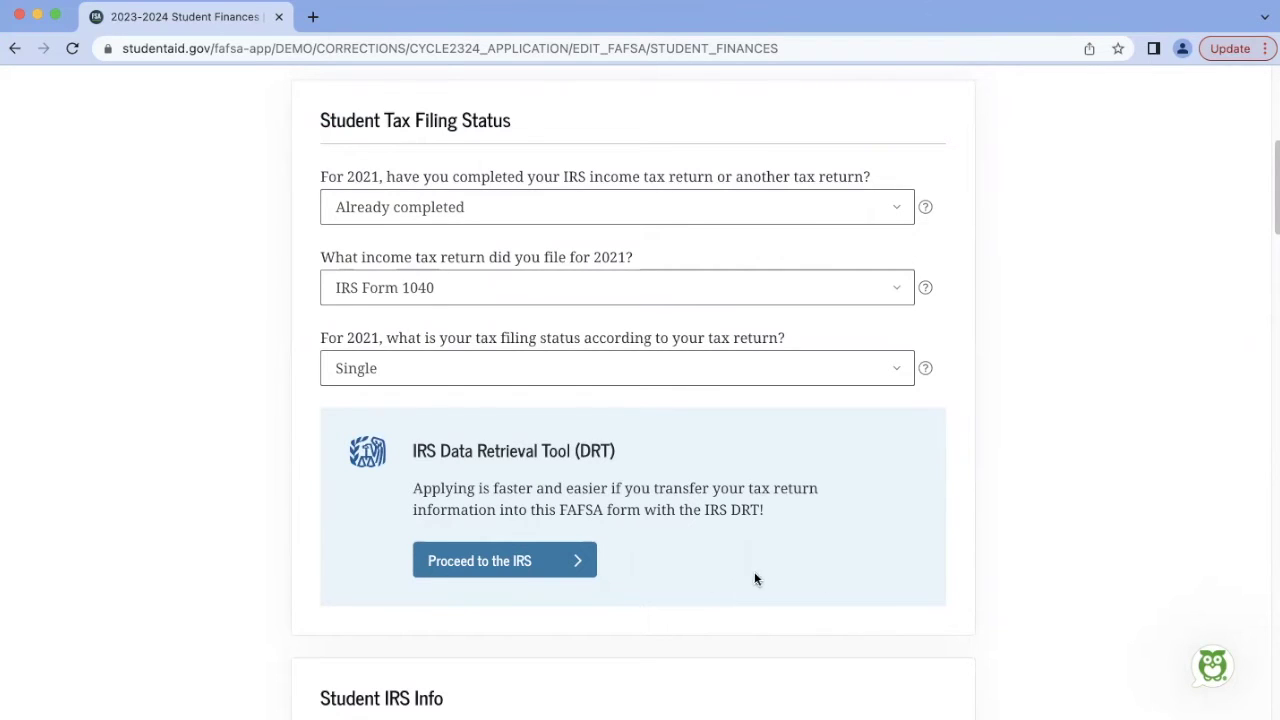
Enter the Student Financials section and proceed from the FAFSA form to the IRS website
left_click(531, 572)
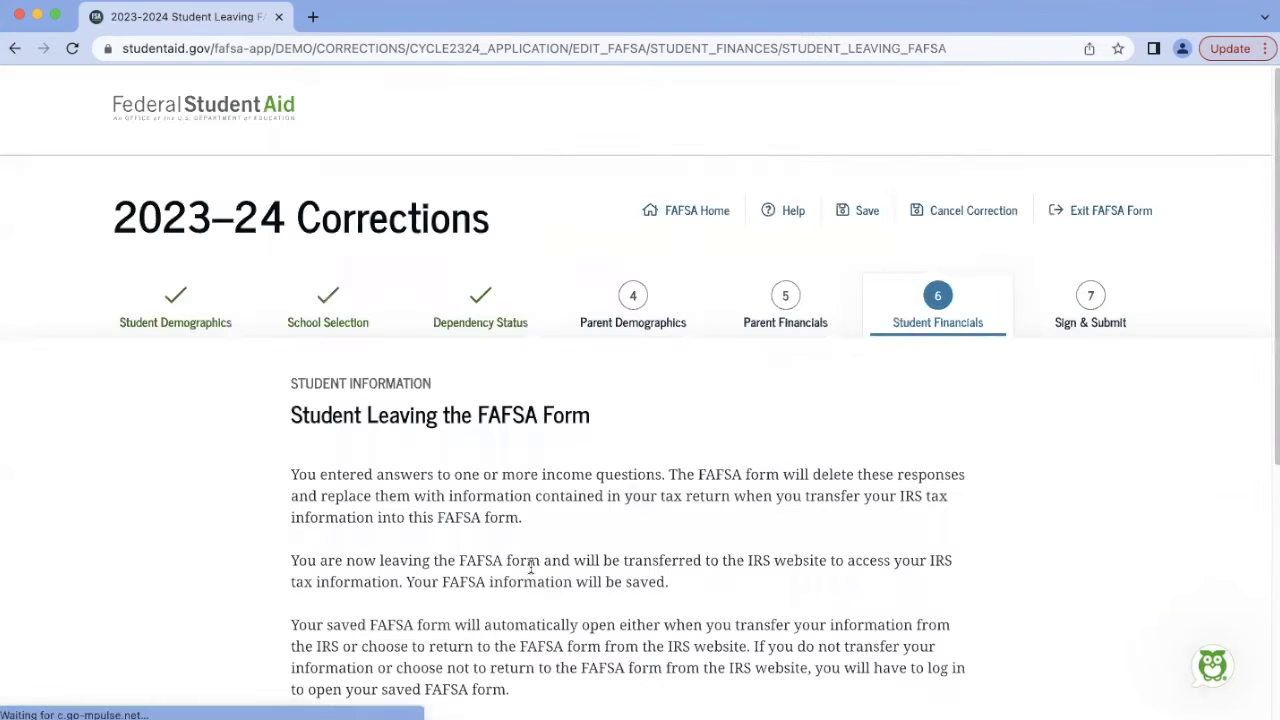
scroll(1003, 568, "down", 3)
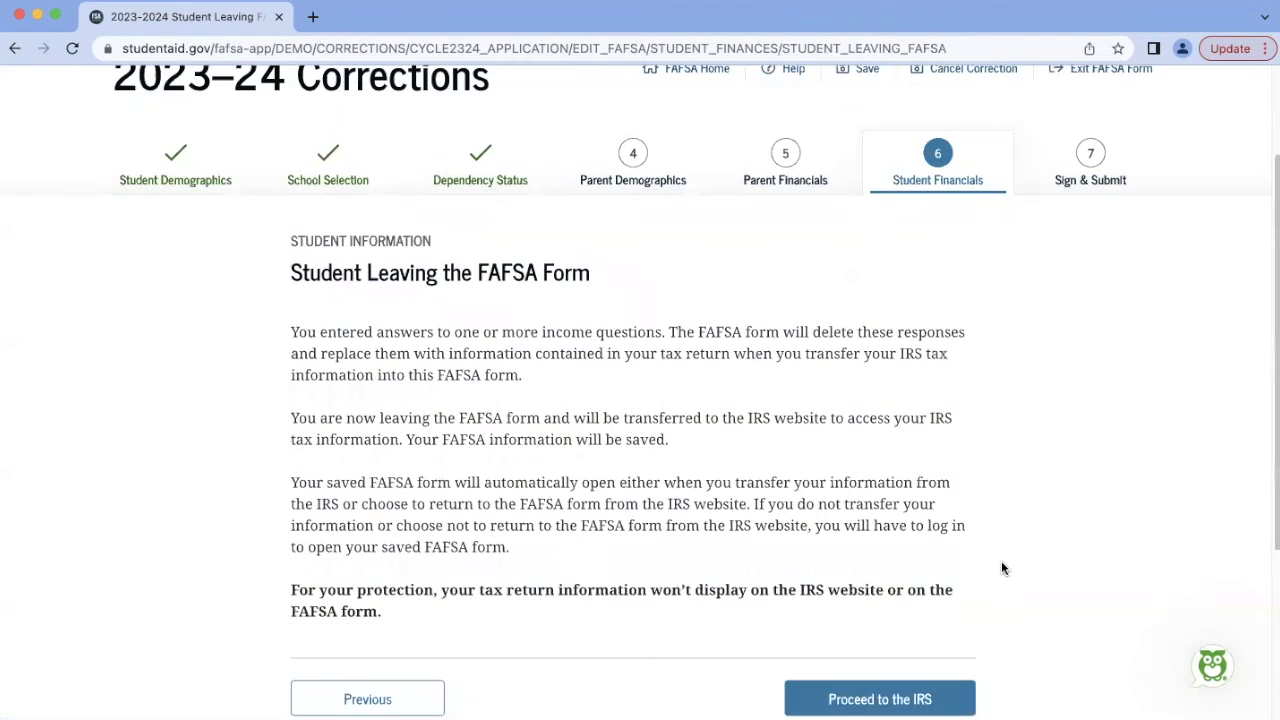
scroll(1003, 568, "down", 1)
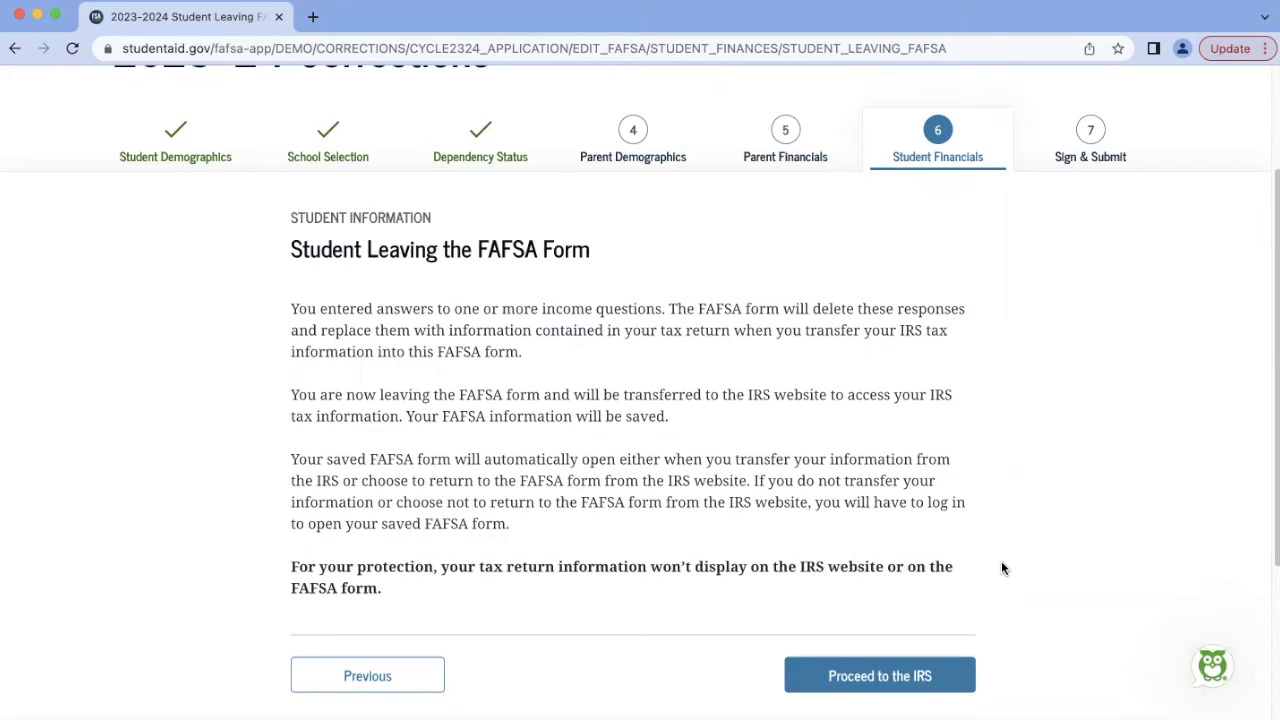
scroll(976, 598, "down", 2)
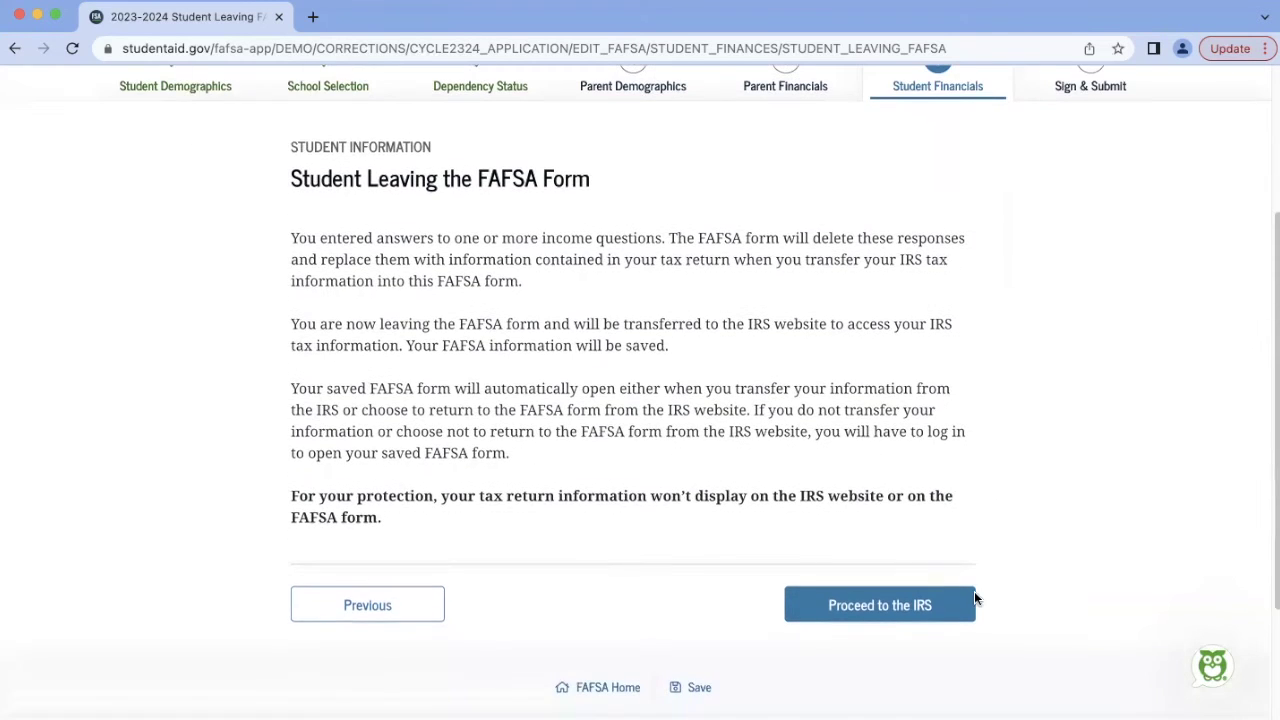
left_click(895, 610)
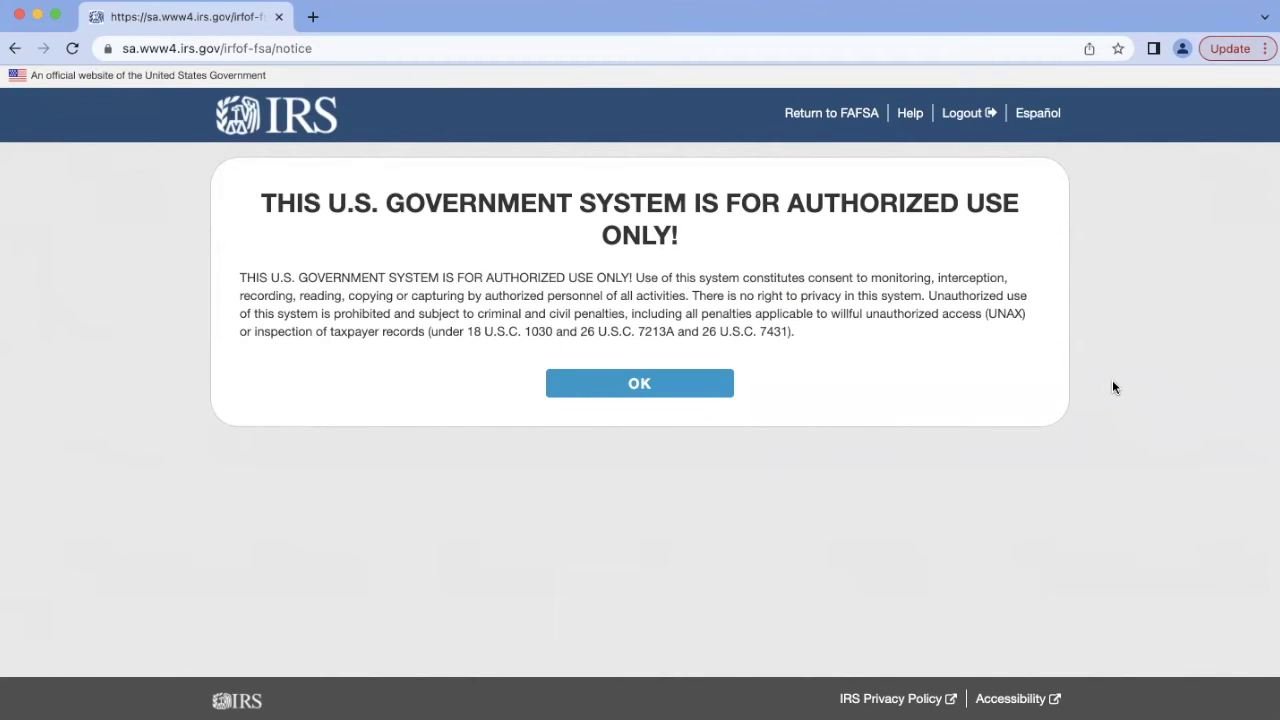
Accept the IRS authorized-use warning with OK
left_click(696, 400)
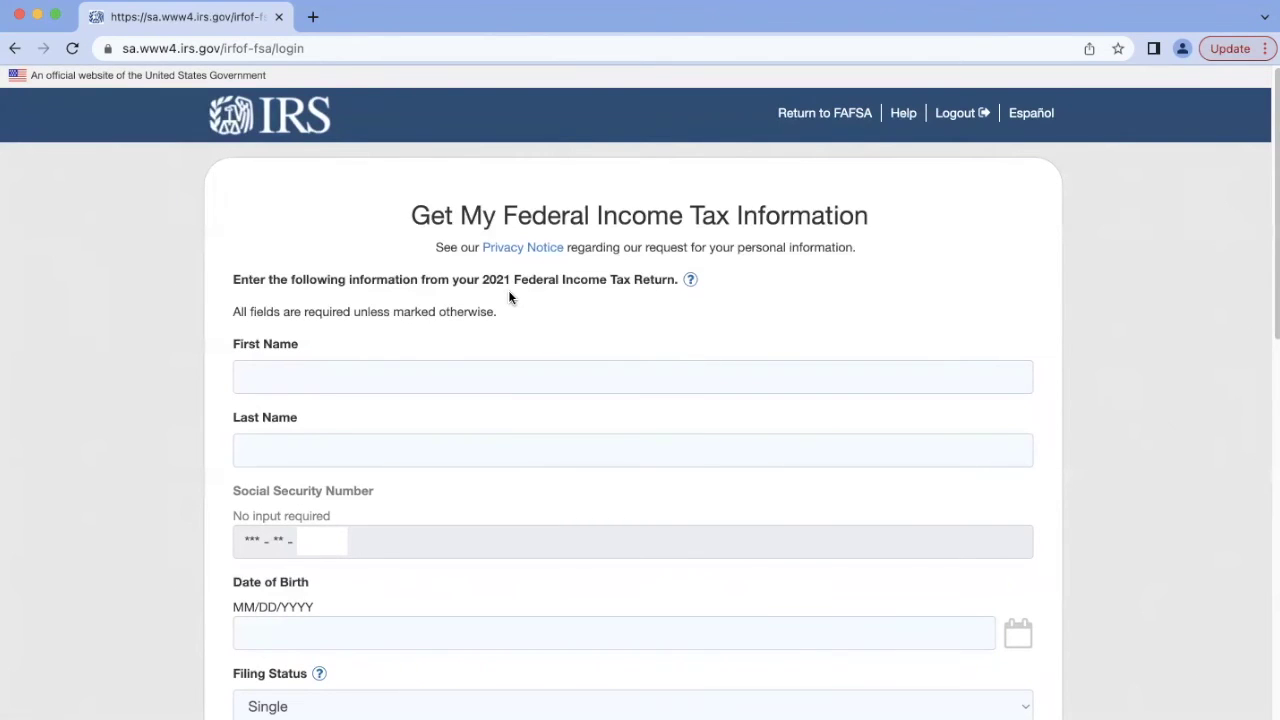
scroll(474, 471, "down", 20)
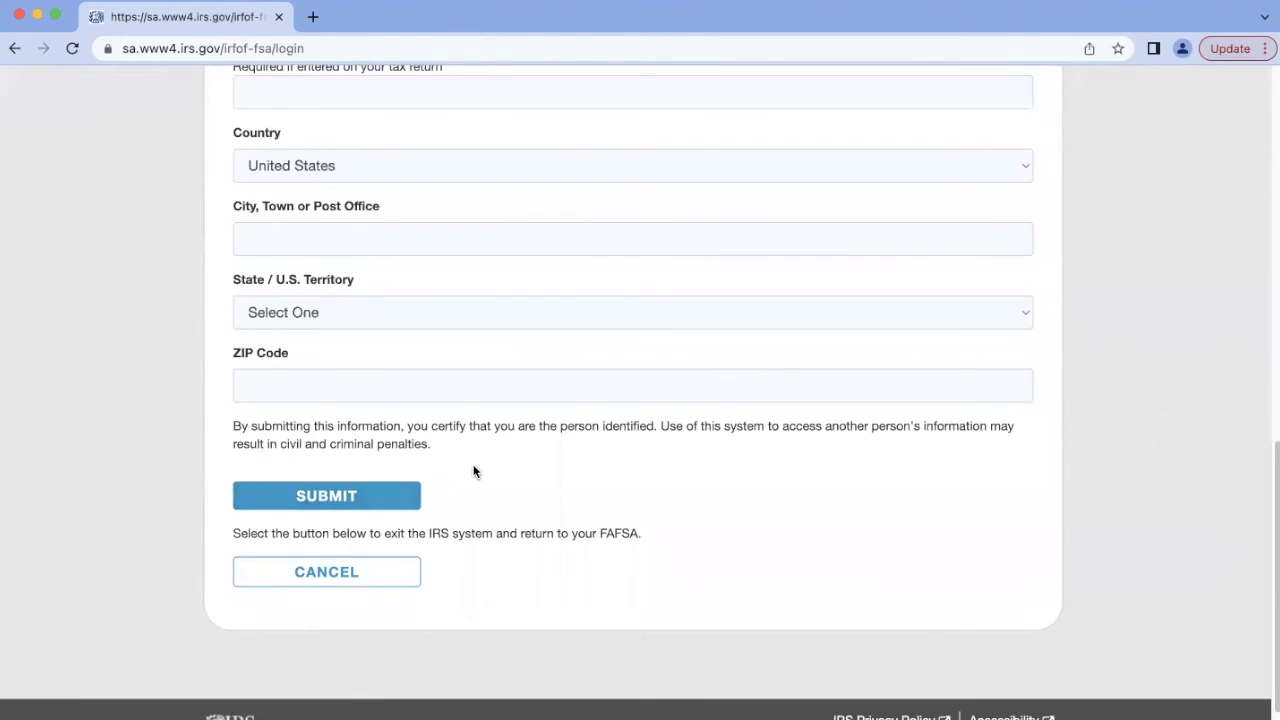
left_click(351, 494)
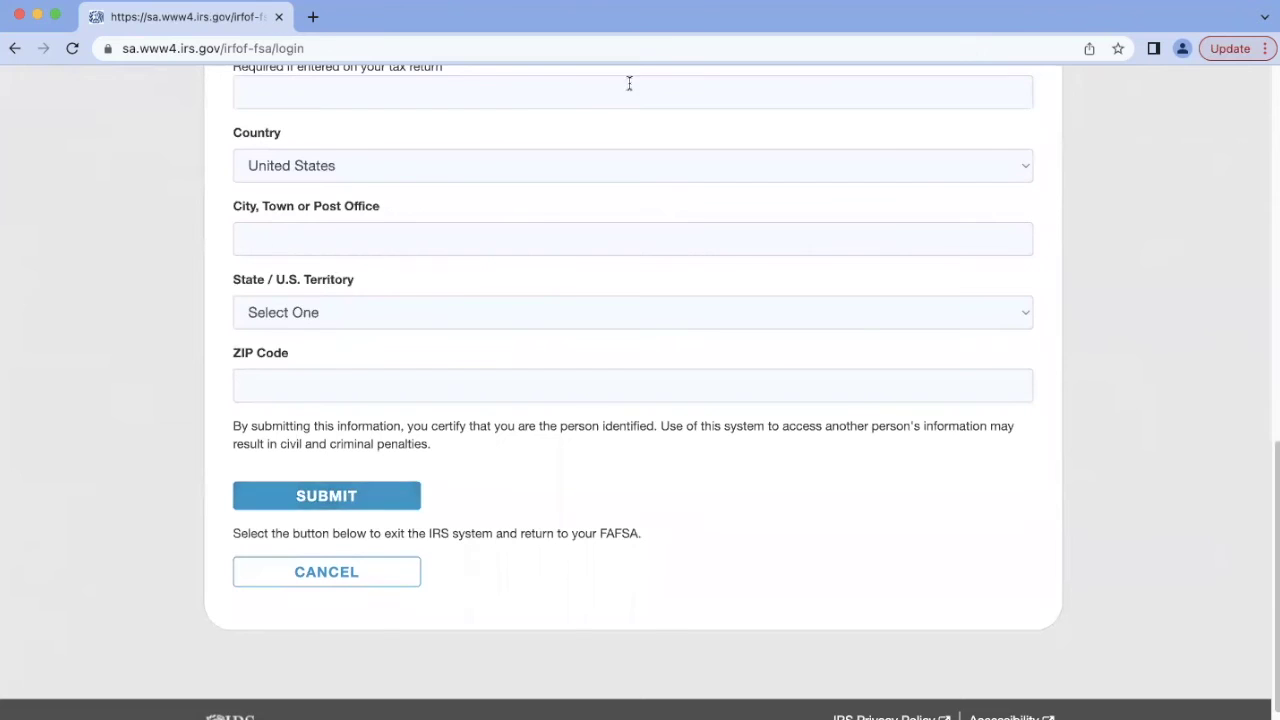